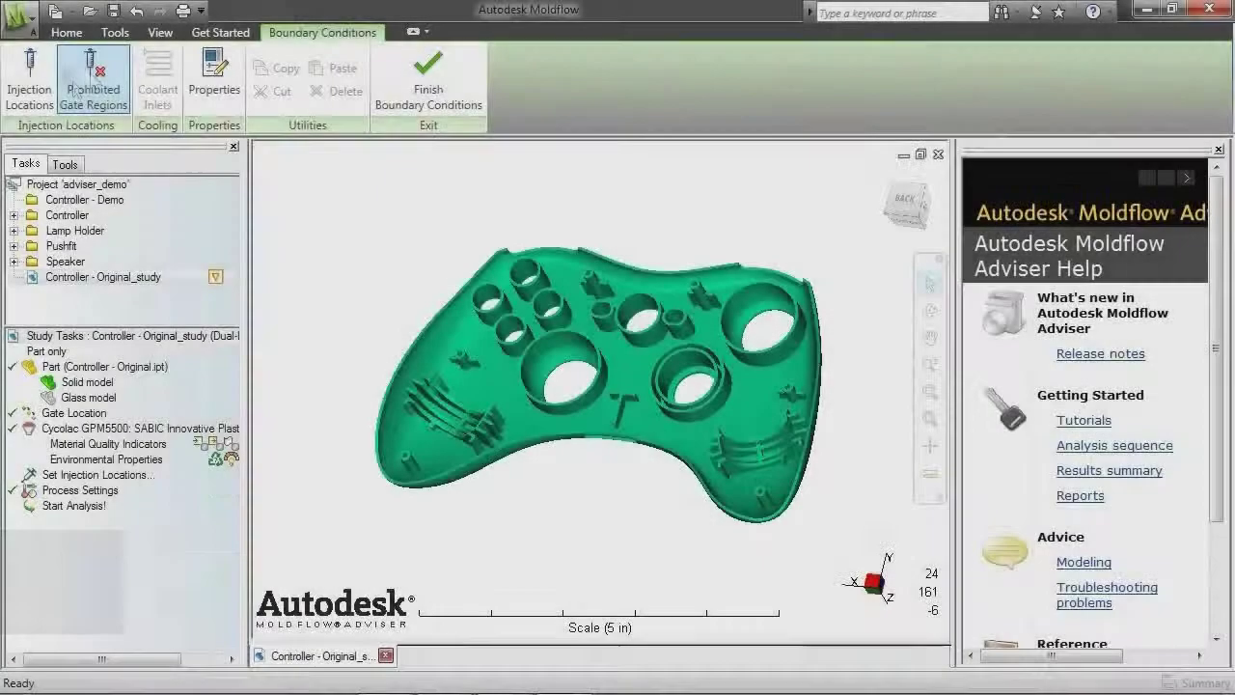
Step: Mark the controller's lower centre, between the thumbstick holes, as prohibited gate region 1
left_click(93, 82)
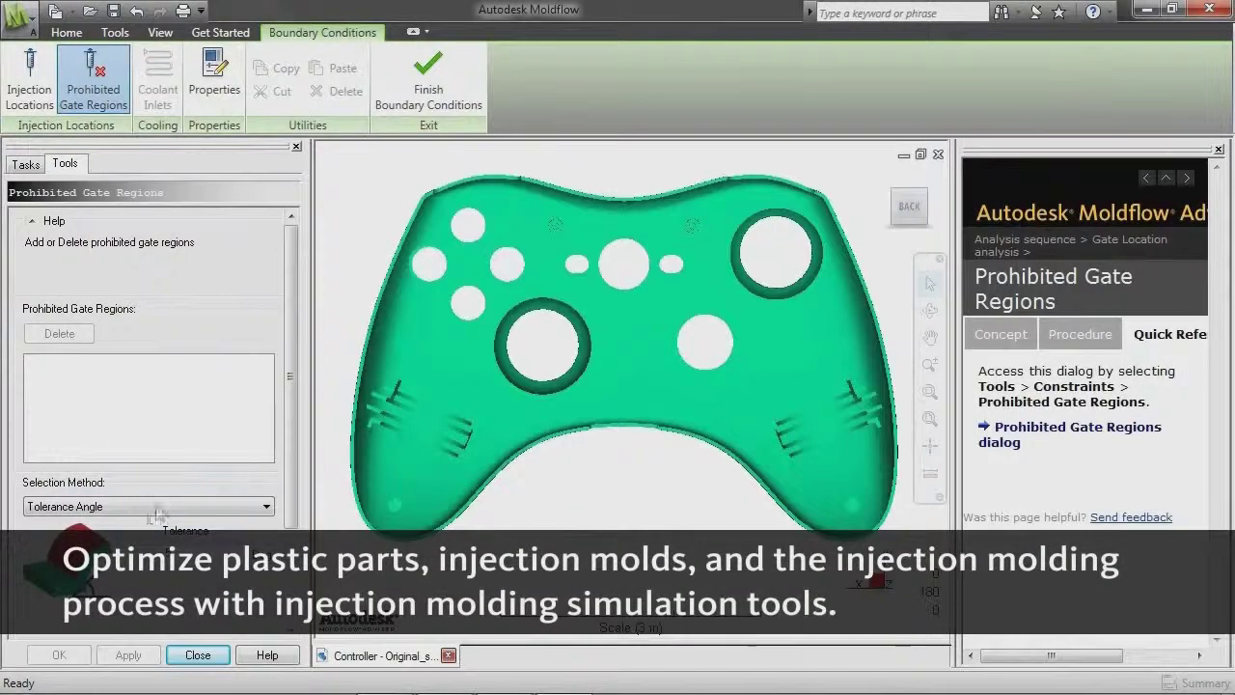
left_click_drag(575, 467, 682, 346)
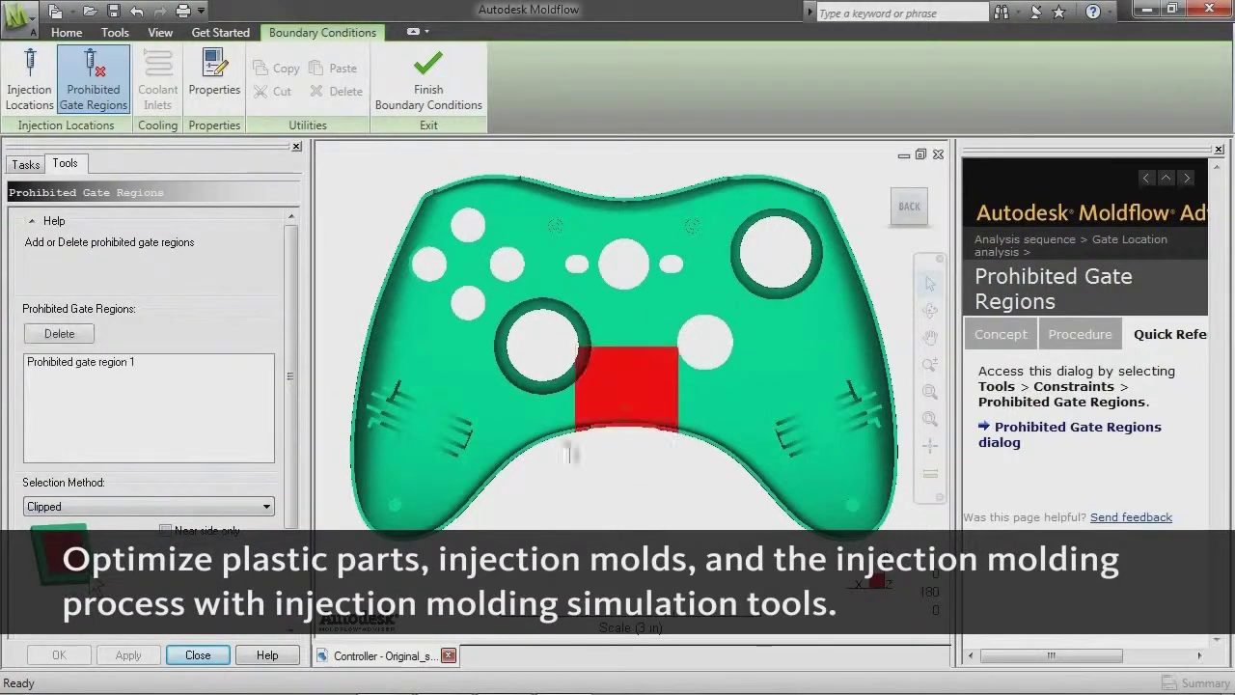
middle_click_drag(680, 352, 459, 147)
Step: Finish the prohibited gate region setup and orbit the controller to a top-down view
left_click(429, 75)
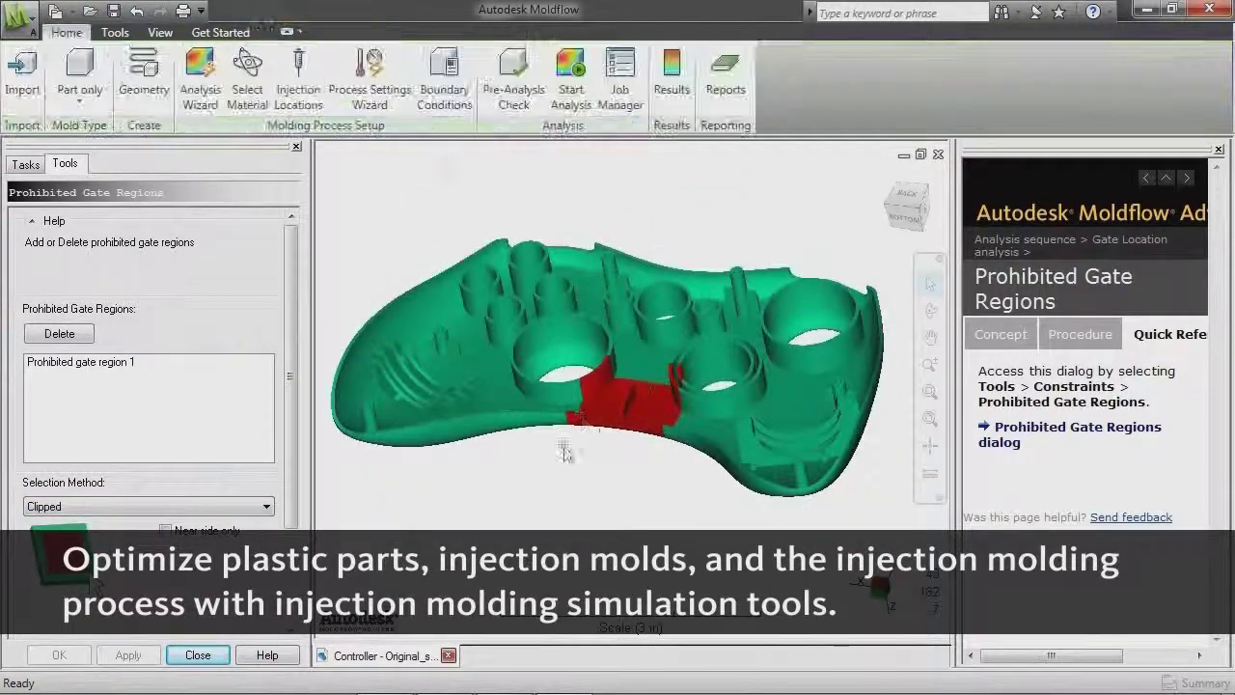
left_click(218, 654)
middle_click_drag(515, 479, 521, 453)
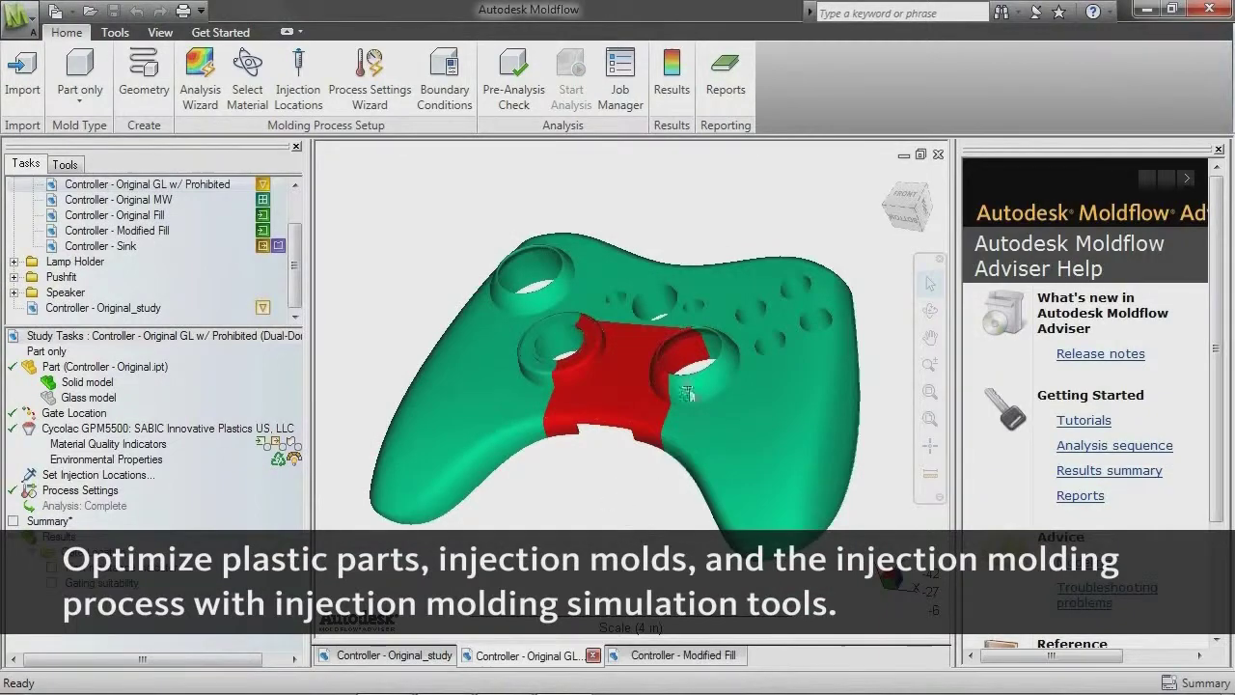
middle_click_drag(728, 526, 381, 450)
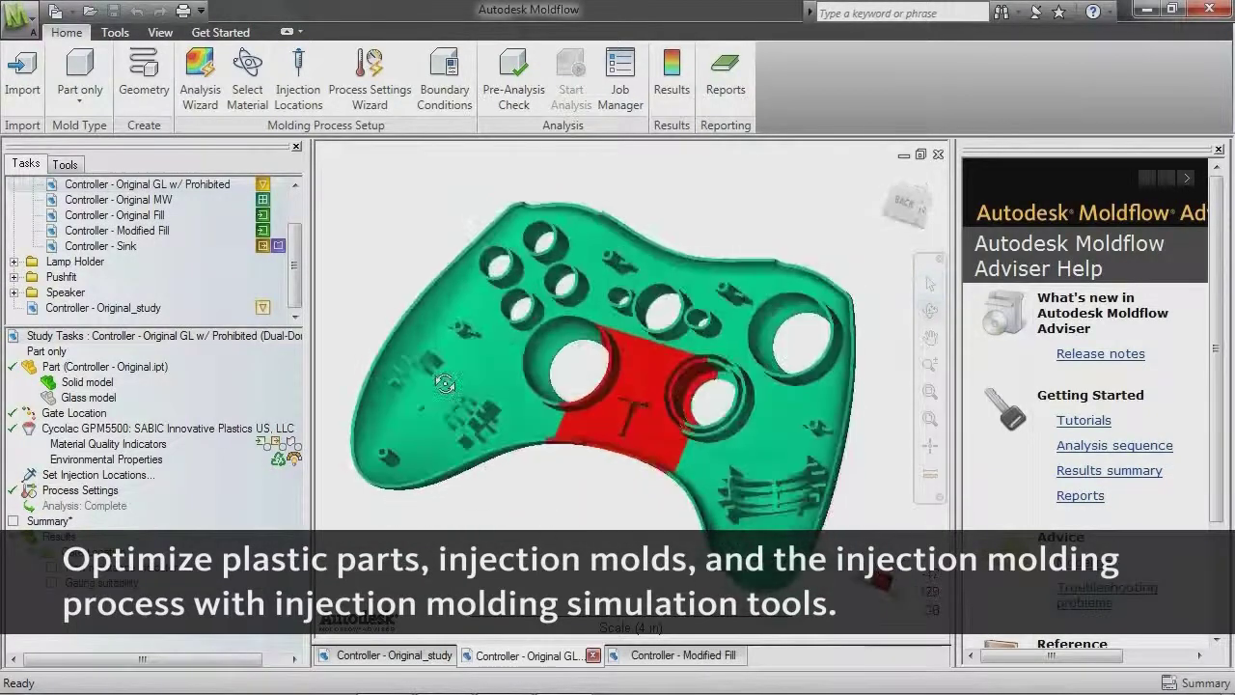
Step: Read the summary's Gate Location section, with suggested gate at -0.200, -0.213, 2.471
left_click(36, 521)
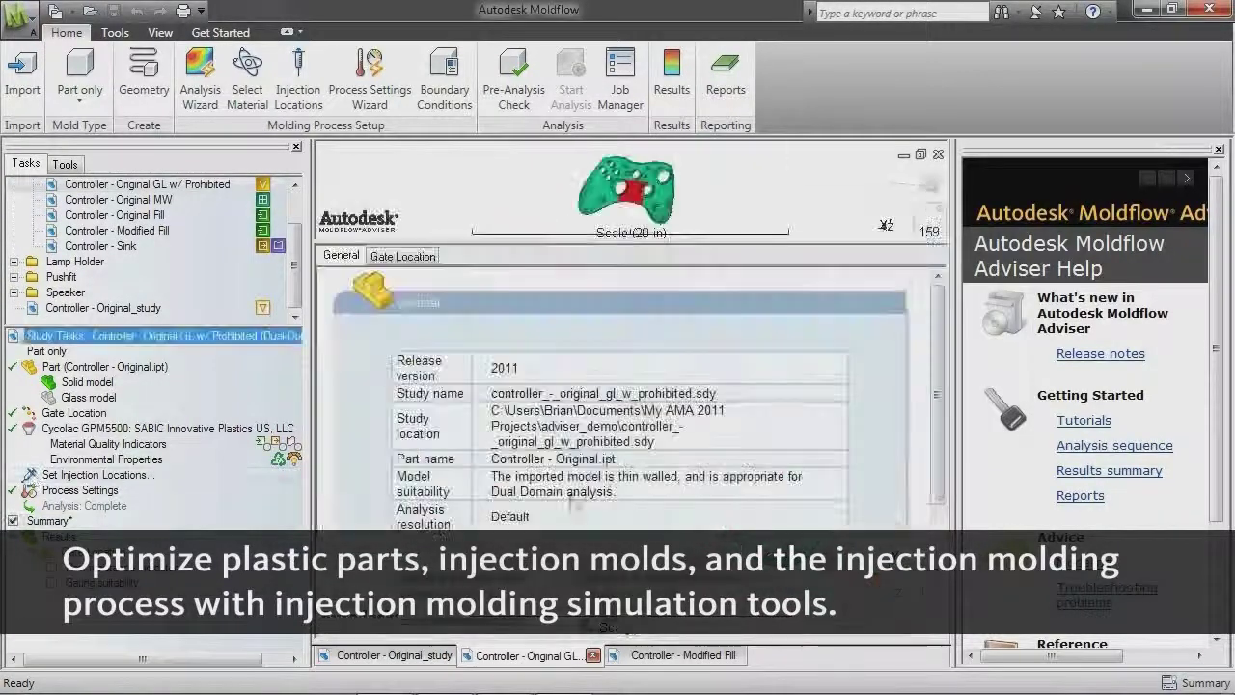
left_click(410, 255)
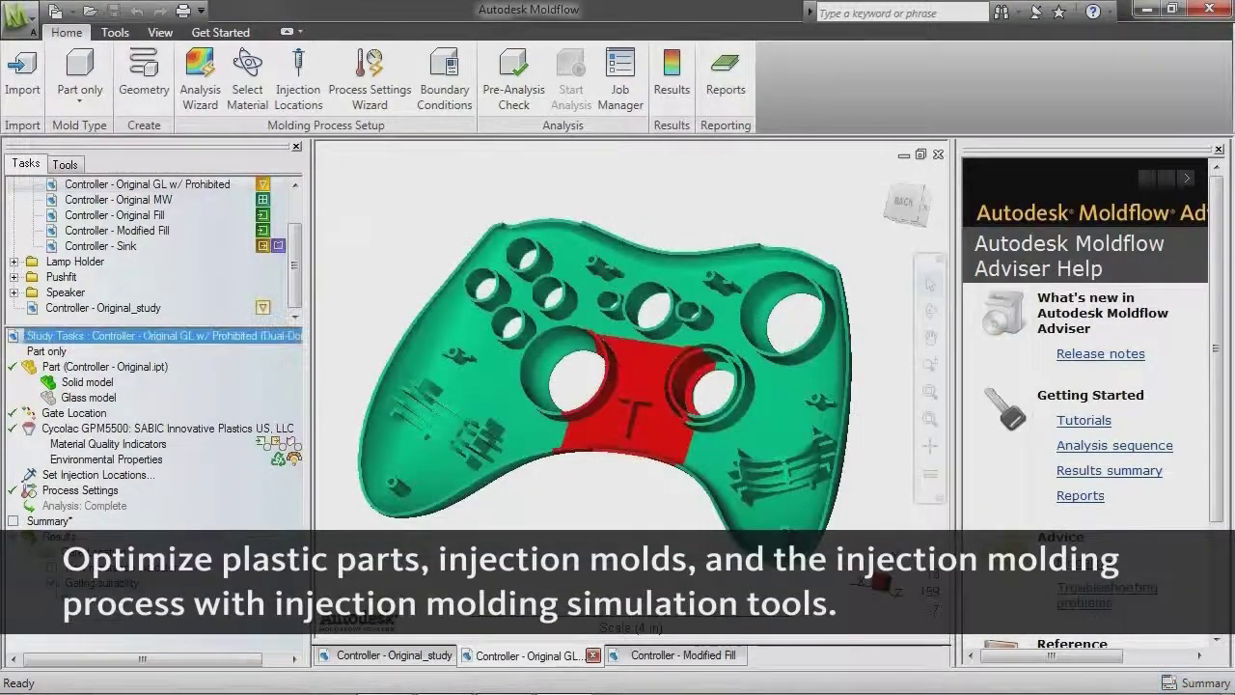
Step: Orbit the controller to a straight front view to inspect the result
mouse_move(553, 516)
left_mouse_down()
mouse_move(593, 483)
mouse_move(678, 495)
left_mouse_up()
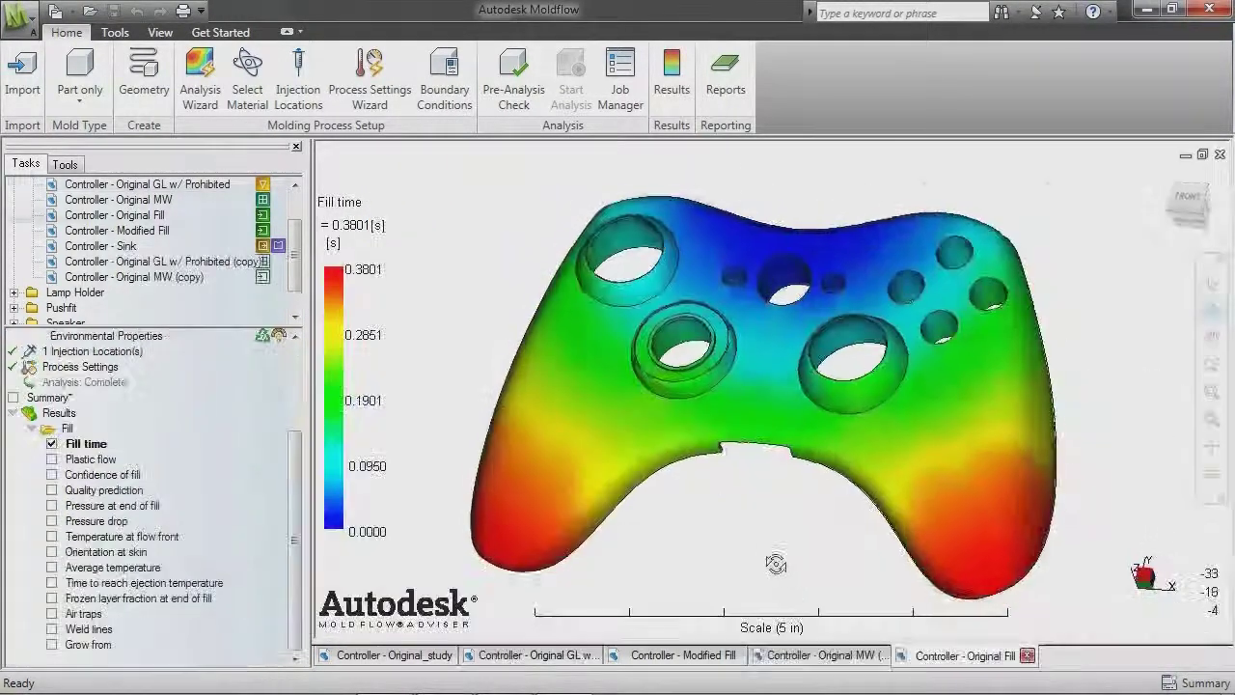
mouse_move(708, 593)
left_mouse_down()
mouse_move(787, 587)
mouse_move(786, 569)
left_mouse_up()
Step: Animate the 0.3801 s fill from two angles, then display Confidence of fill at 100% high
left_click(671, 77)
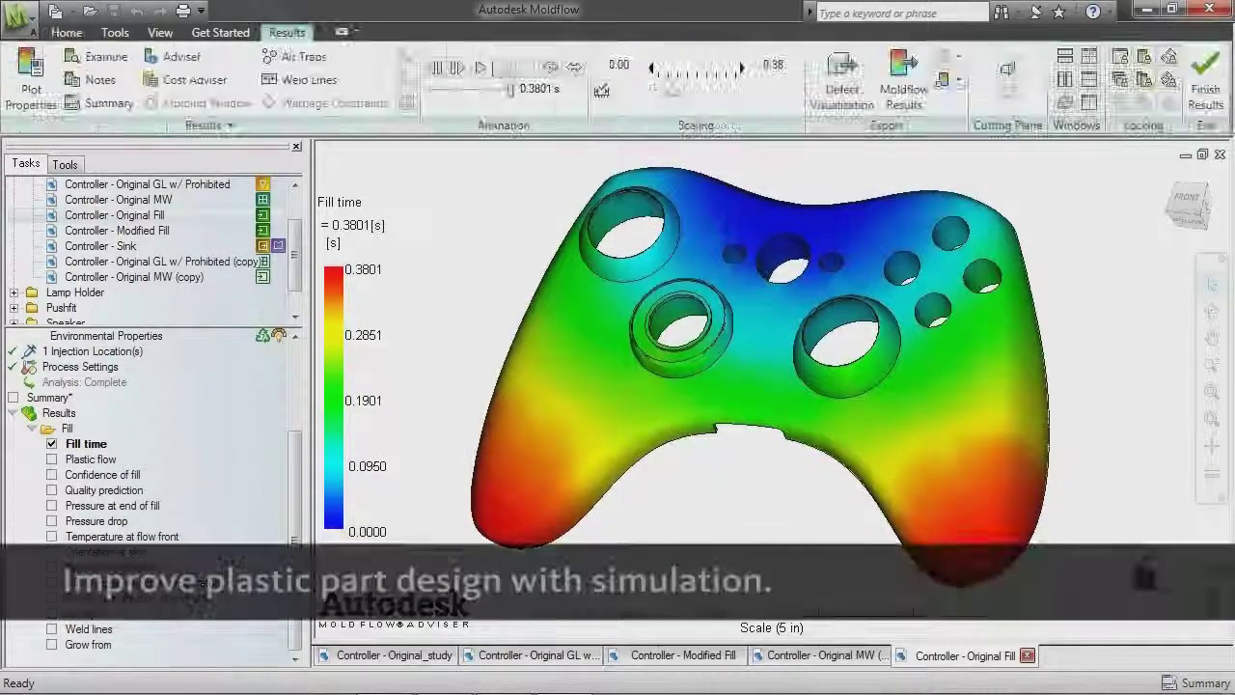
left_click(480, 67)
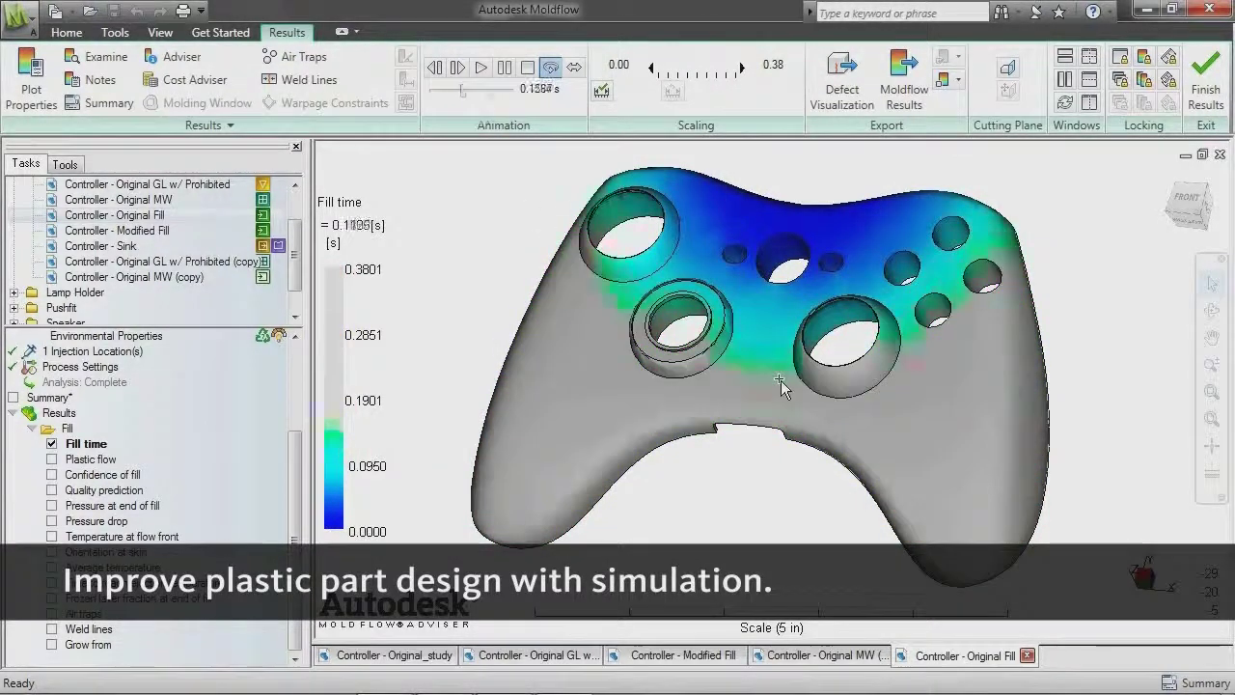
left_click(524, 69)
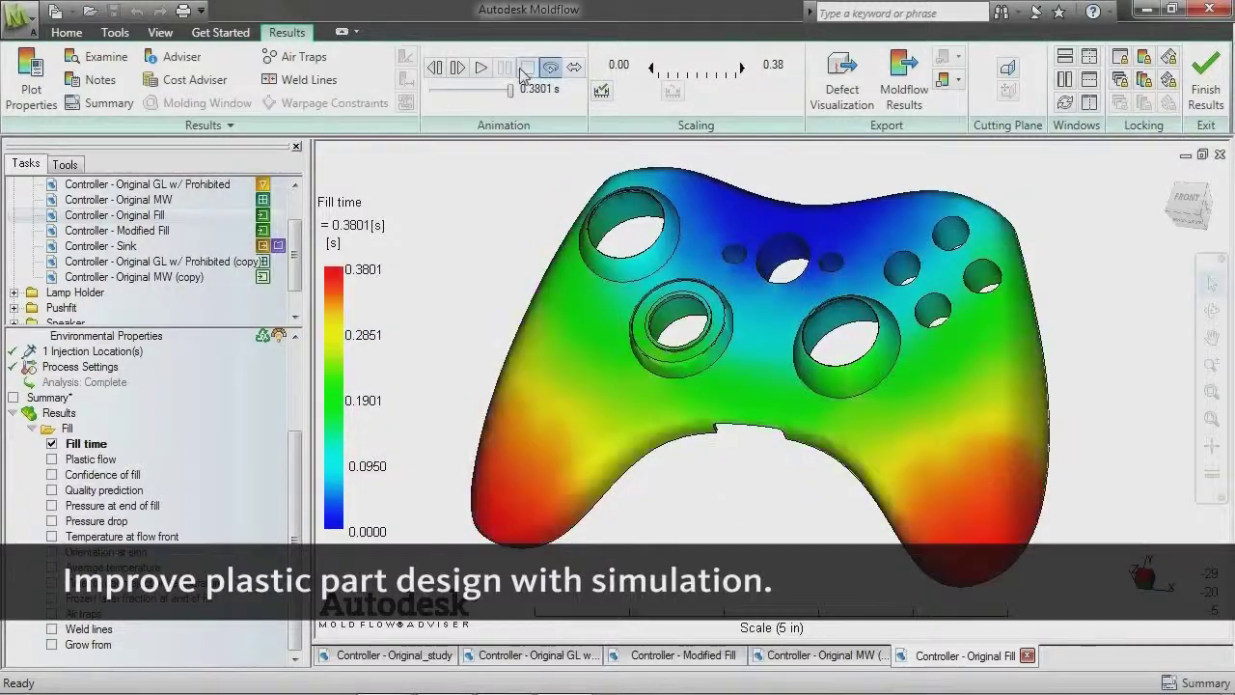
middle_click_drag(742, 473, 532, 333)
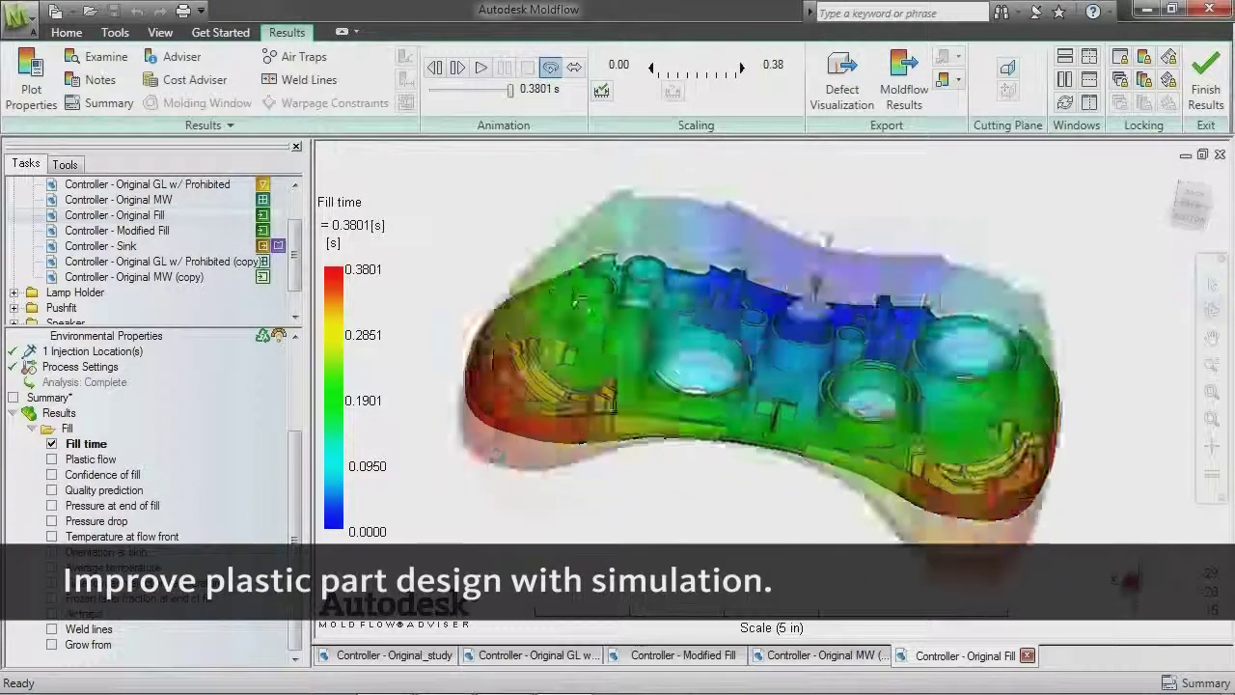
left_click(481, 68)
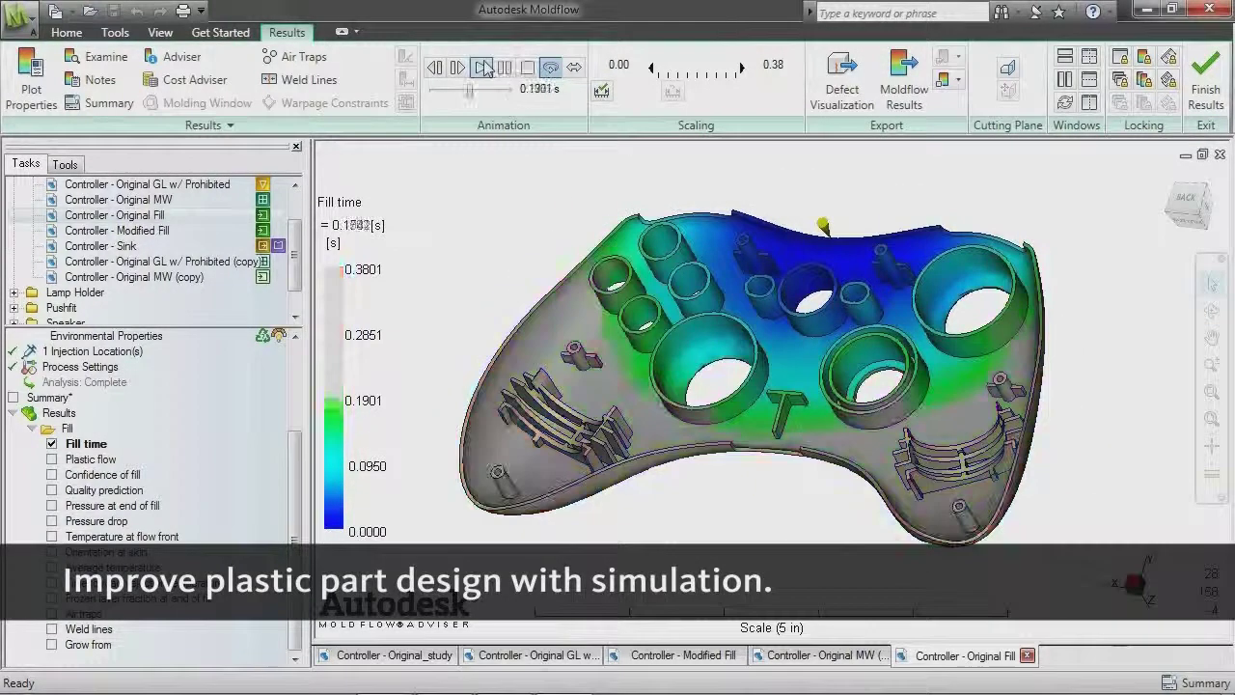
left_click(1205, 89)
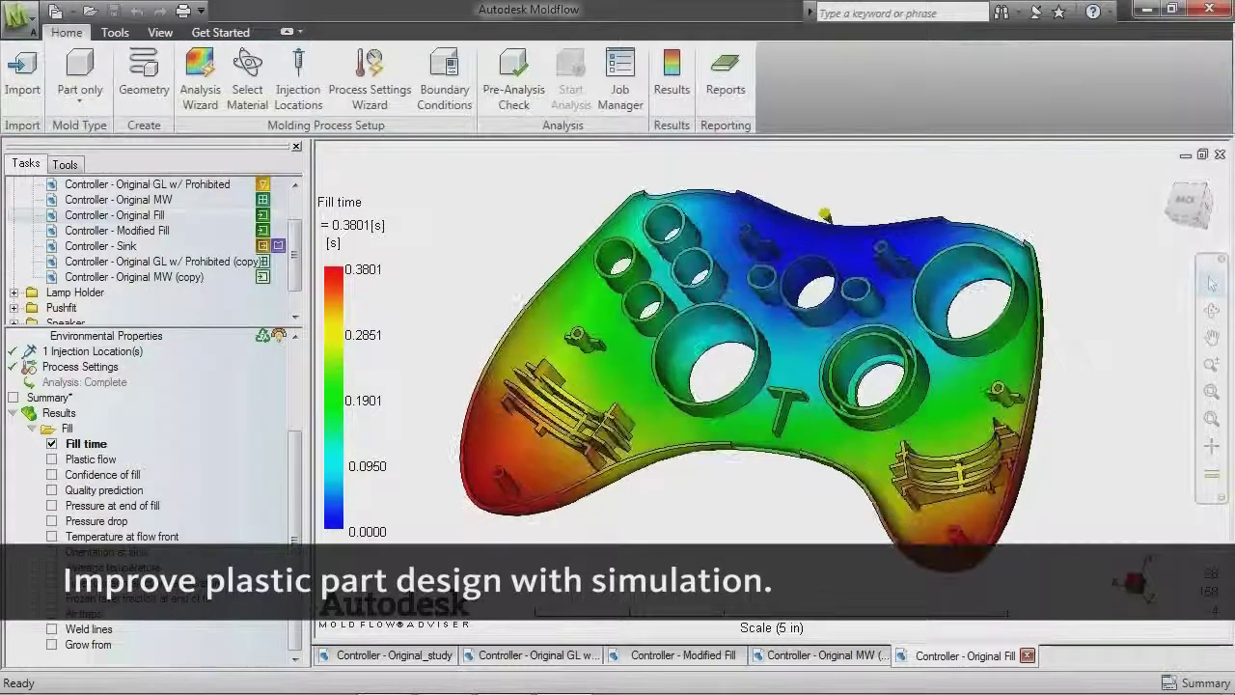
left_click(52, 475)
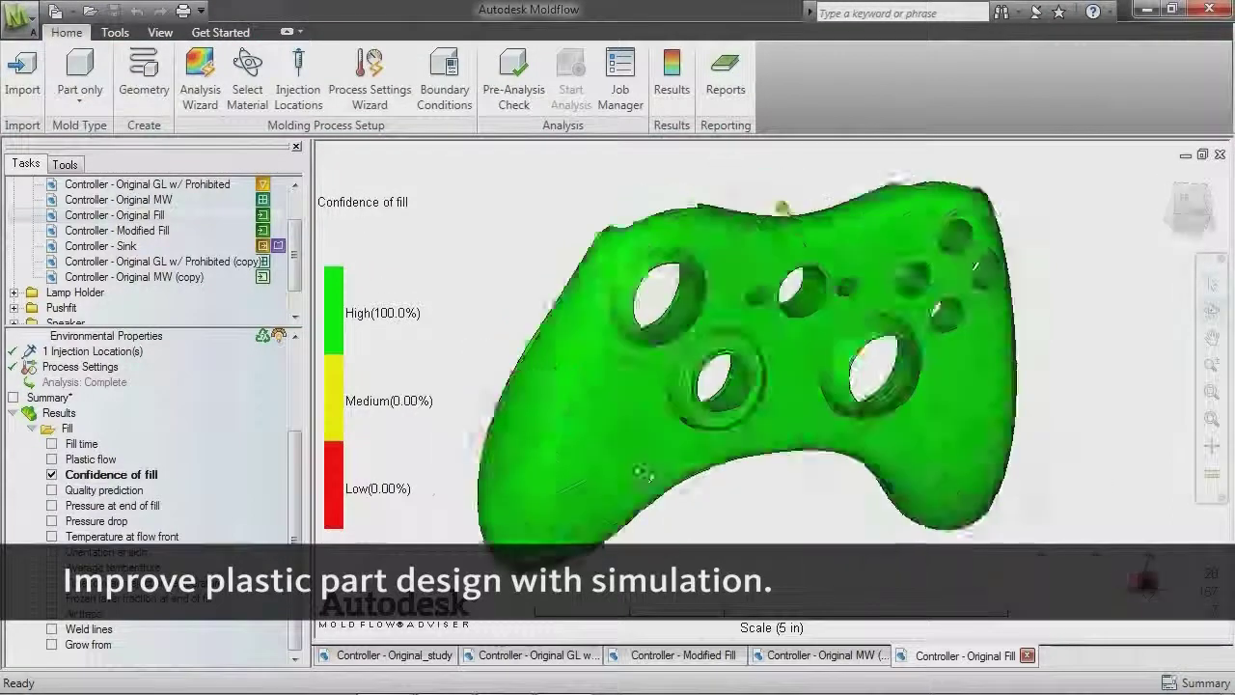
Step: Display Quality prediction (High 86.8%, Medium 12.3%, Low 0.90%) and orbit to a front-angled view
middle_click_drag(511, 422, 714, 436)
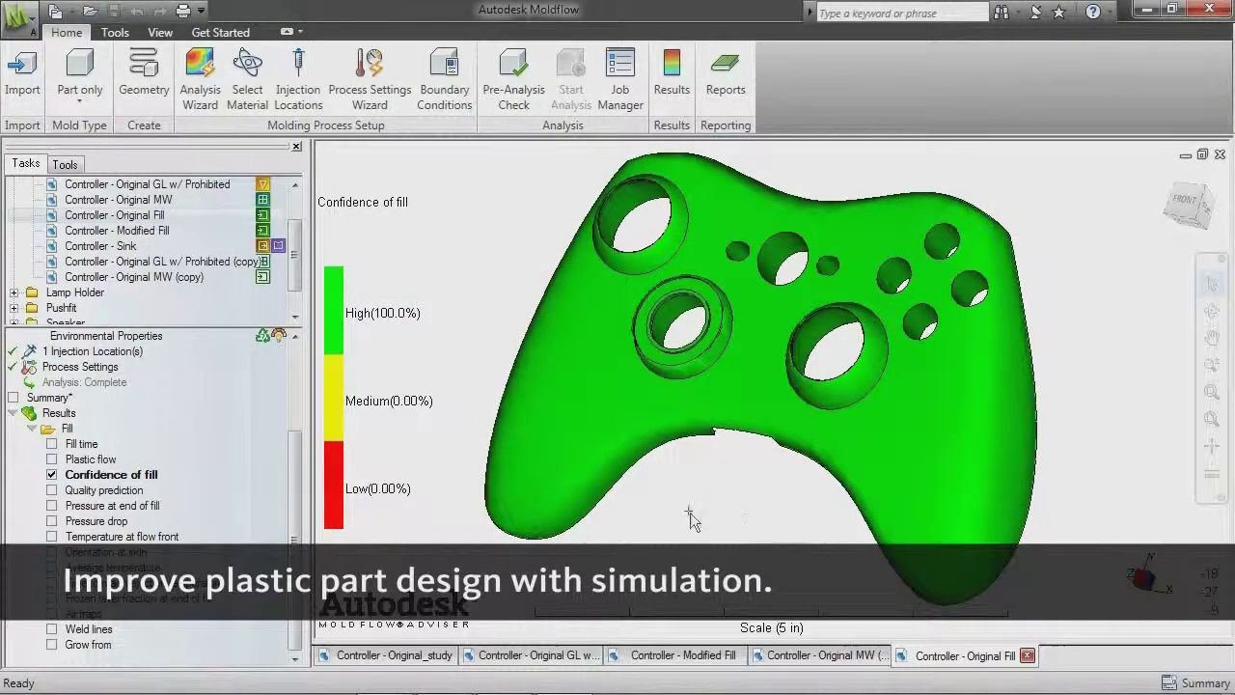
middle_click_drag(690, 513, 735, 253)
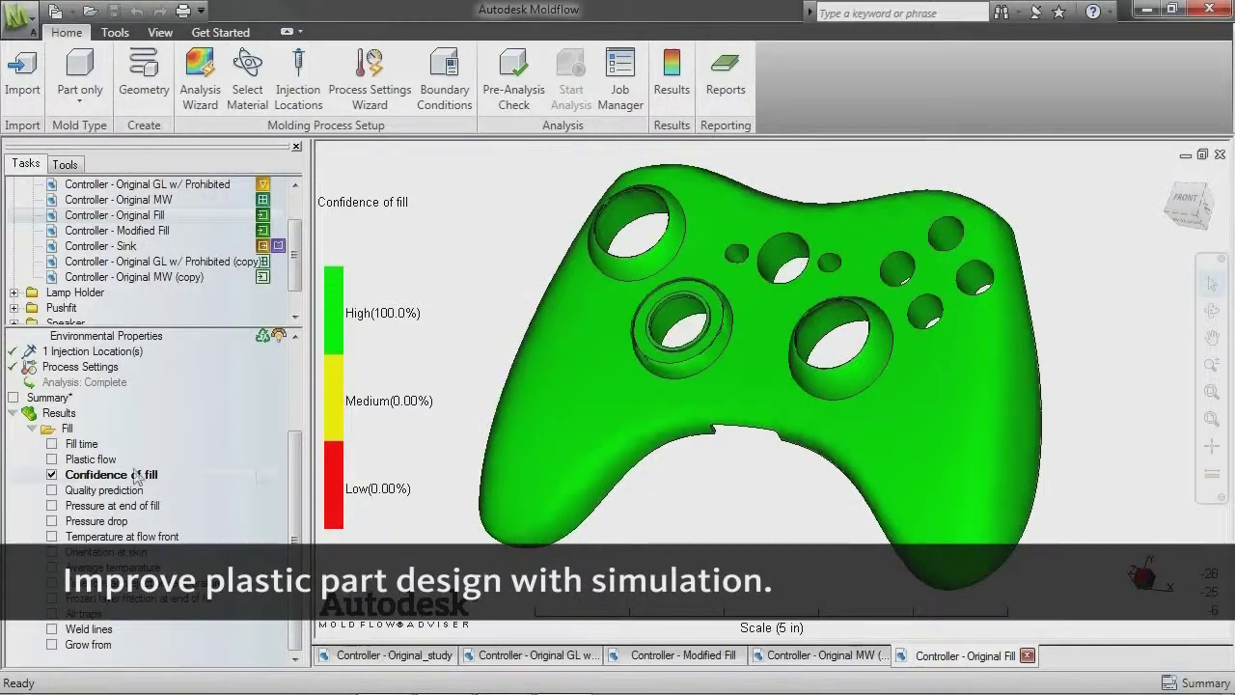
left_click(52, 490)
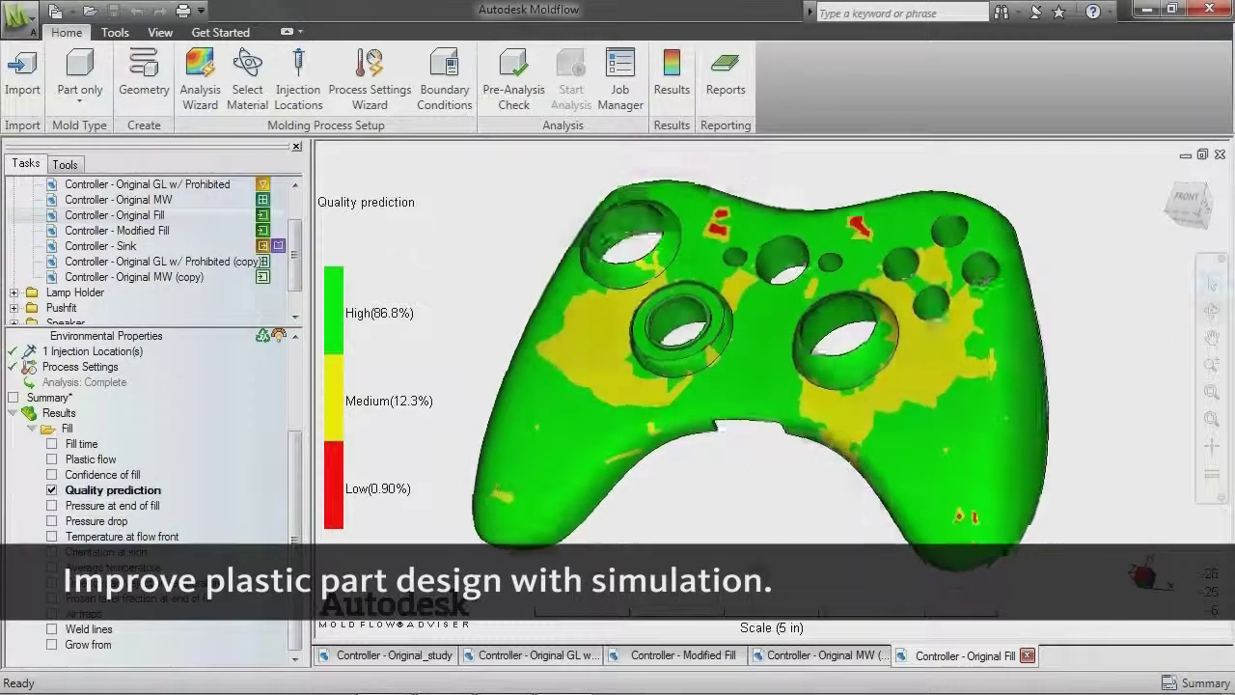
mouse_move(617, 385)
middle_mouse_down()
mouse_move(415, 514)
mouse_move(509, 460)
middle_mouse_up()
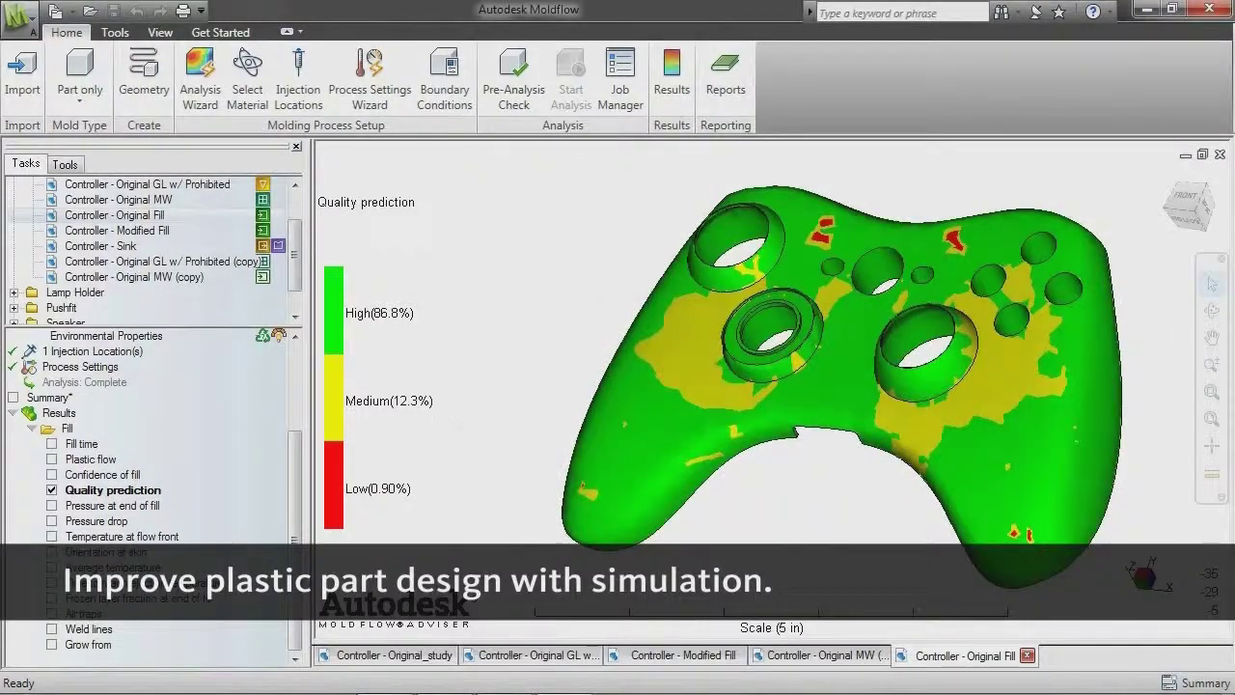
middle_click_drag(819, 337, 946, 439)
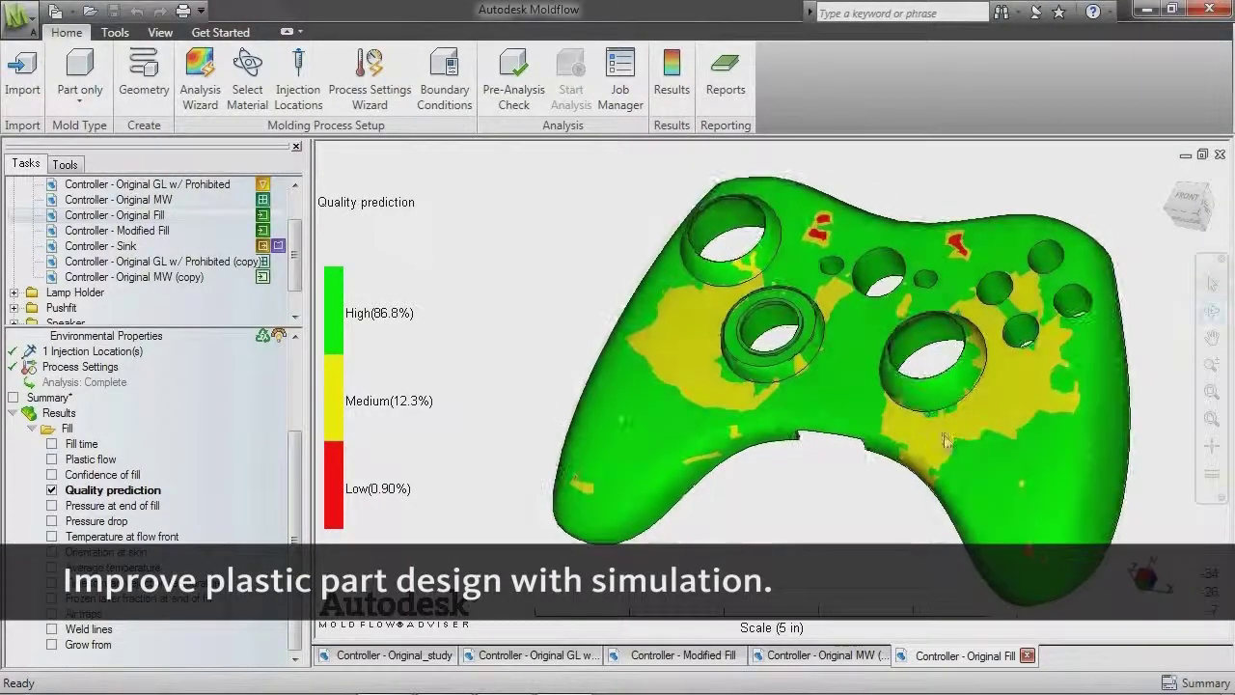
Step: Open the Results Adviser for probing and move its panel off the model
left_click(671, 85)
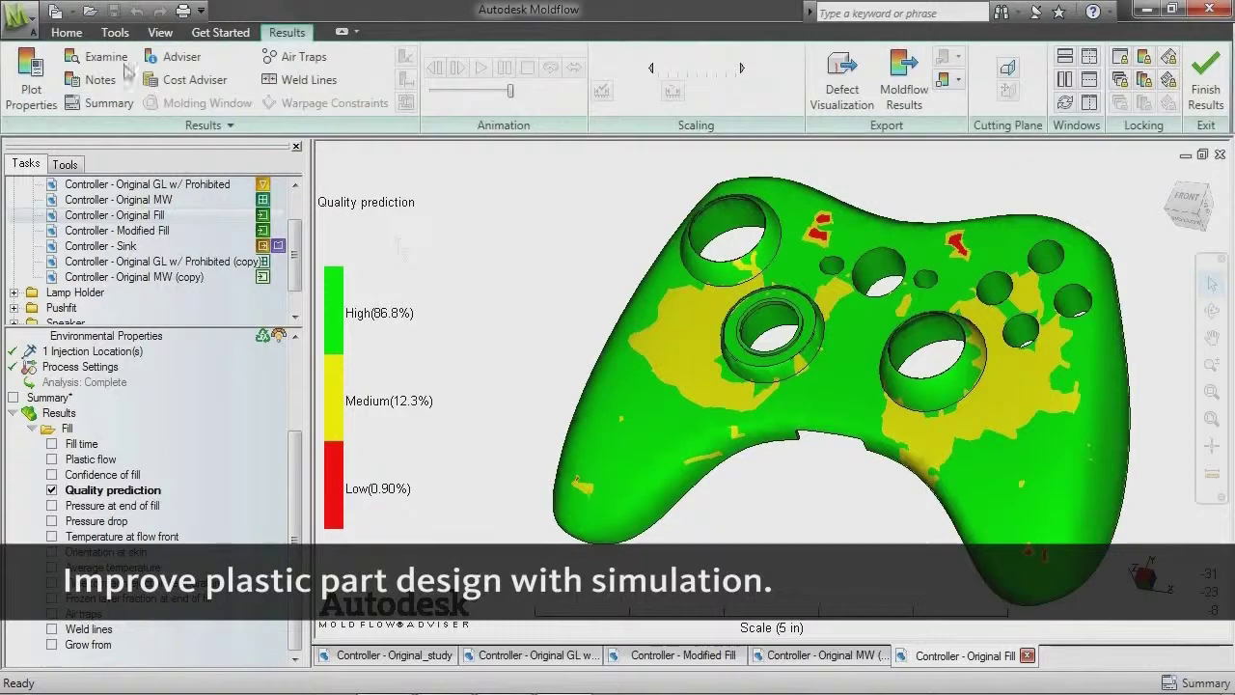
left_click(174, 56)
left_click_drag(442, 175, 456, 166)
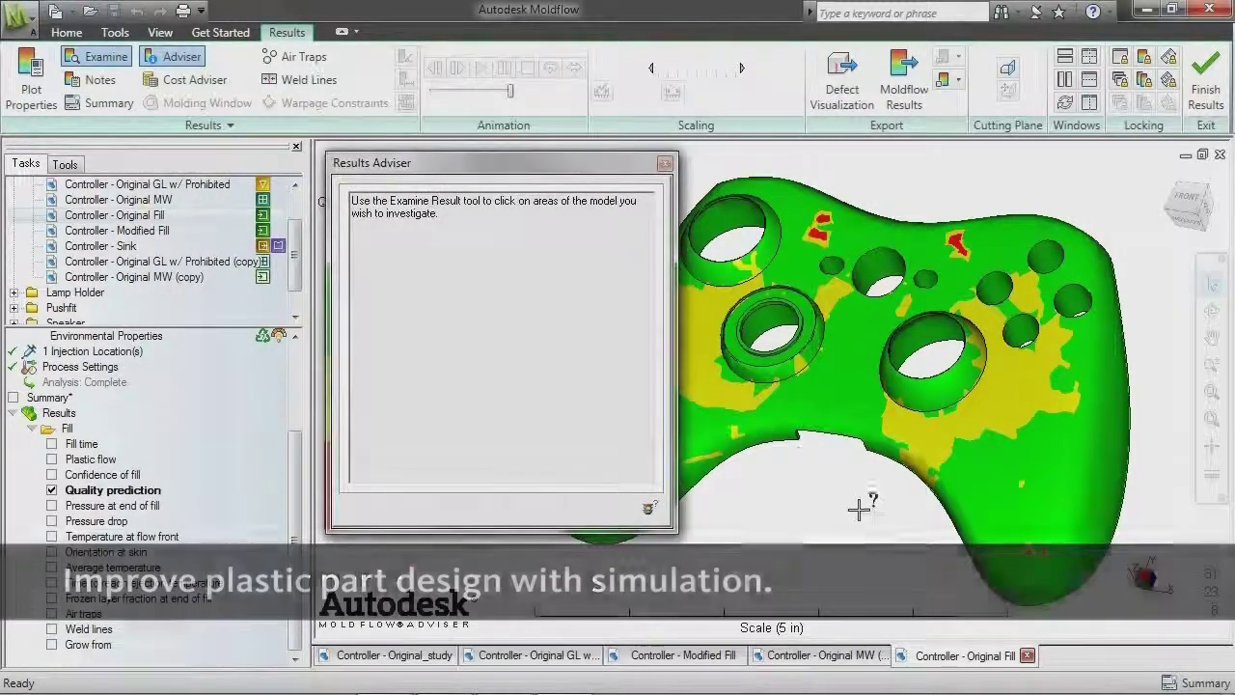
Step: Probe a red low-quality spot, read its Quality prediction details and open the help link
middle_click_drag(855, 504, 846, 490)
left_click(878, 236)
left_click(472, 192)
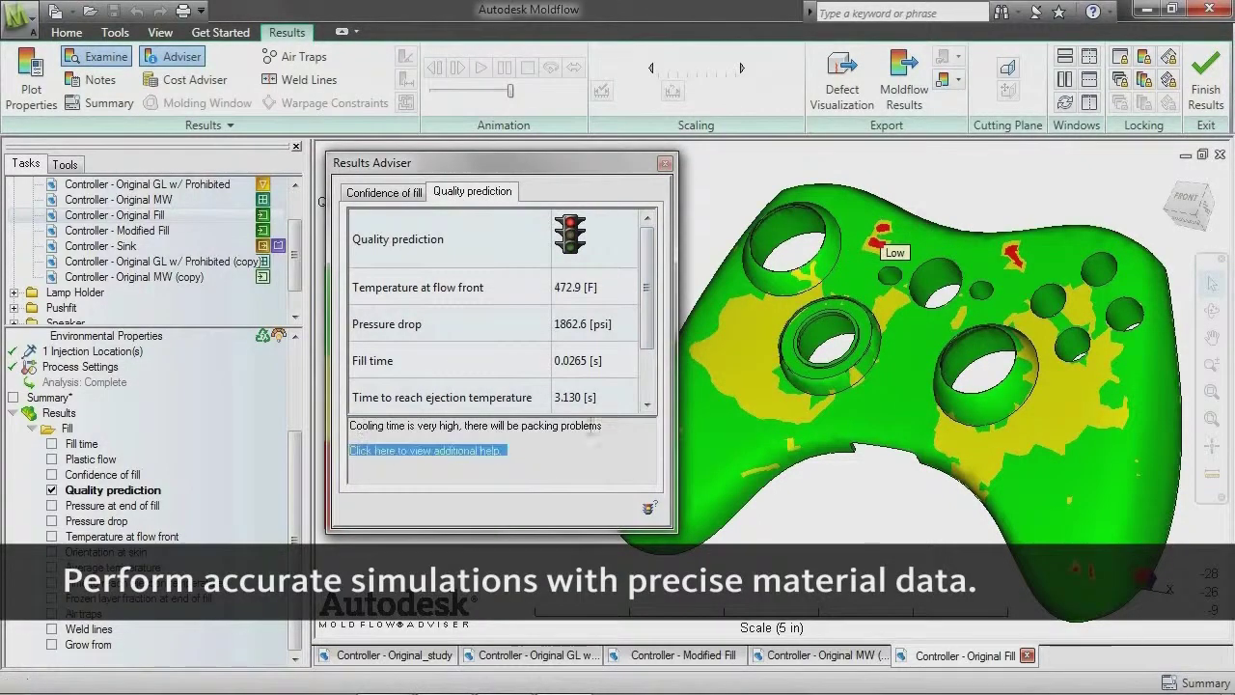
left_click(430, 453)
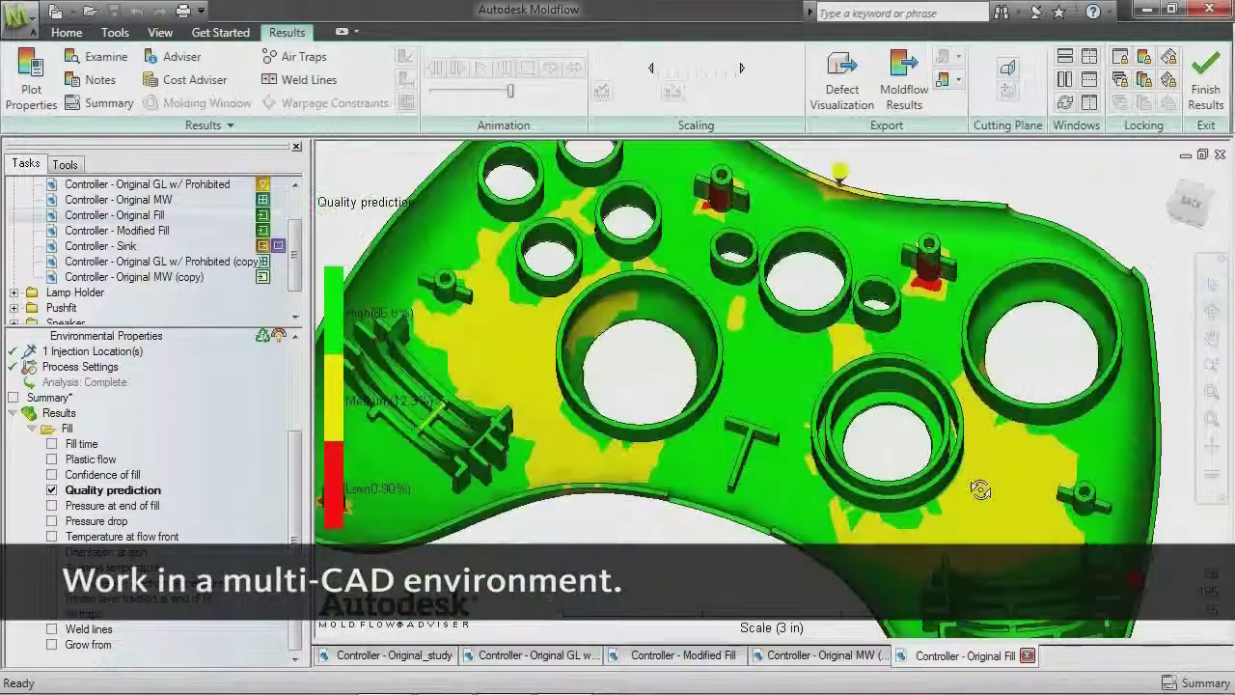
Step: Probe a yellow medium-quality area, then open the Controller - Sink study
left_click_drag(980, 490, 952, 379)
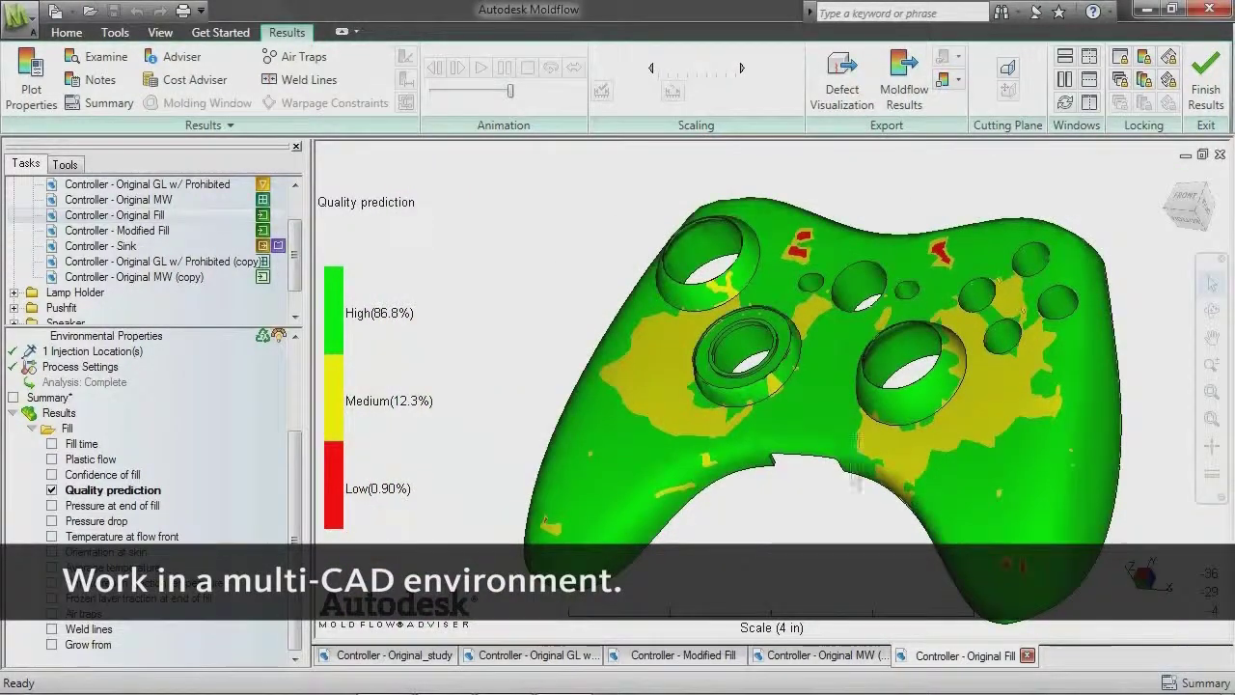
left_click(175, 56)
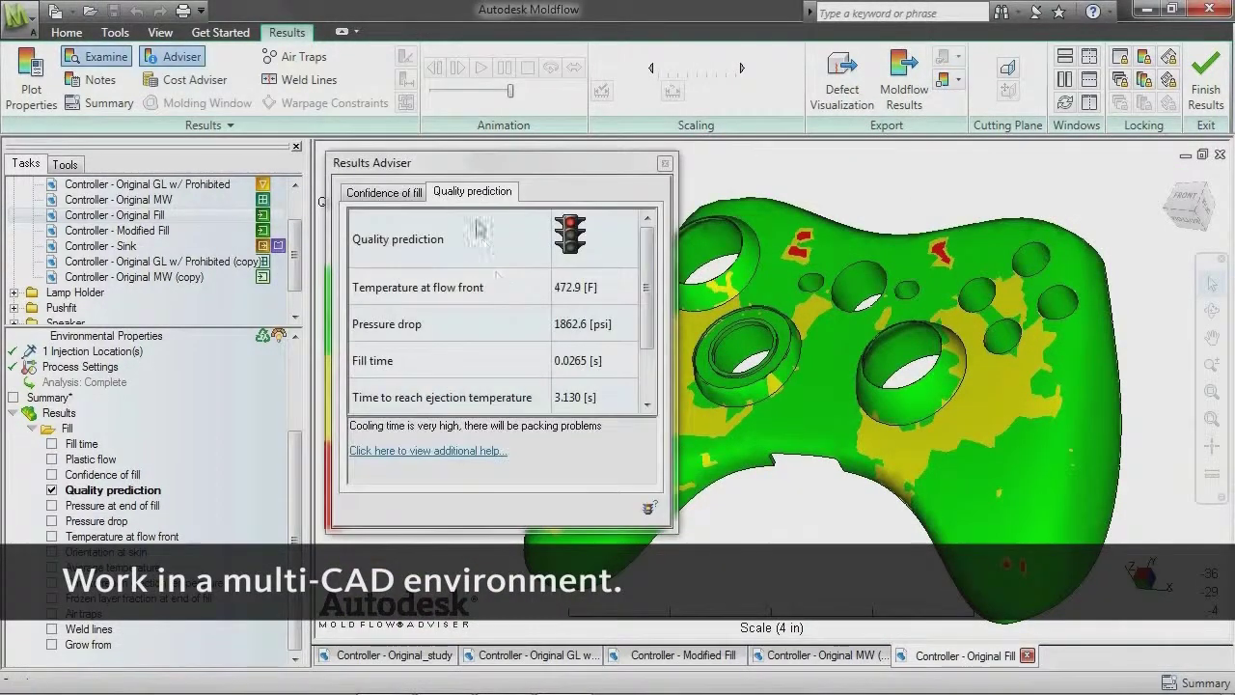
left_click(980, 393)
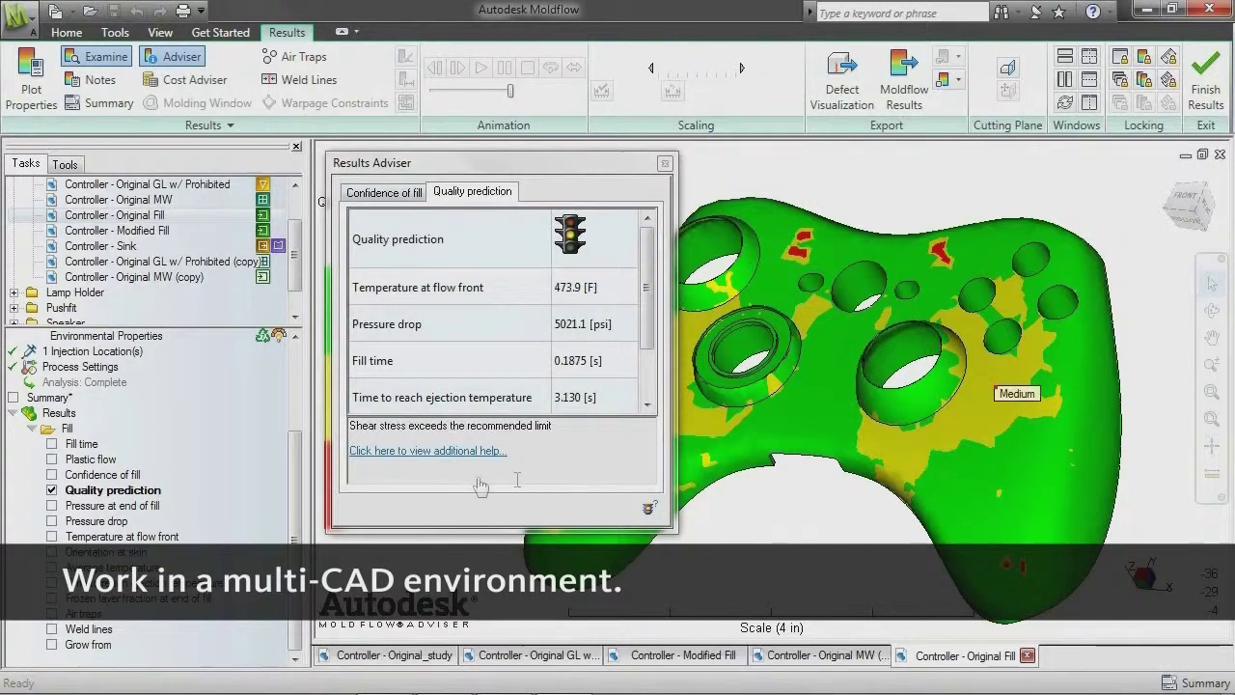
left_click(576, 429)
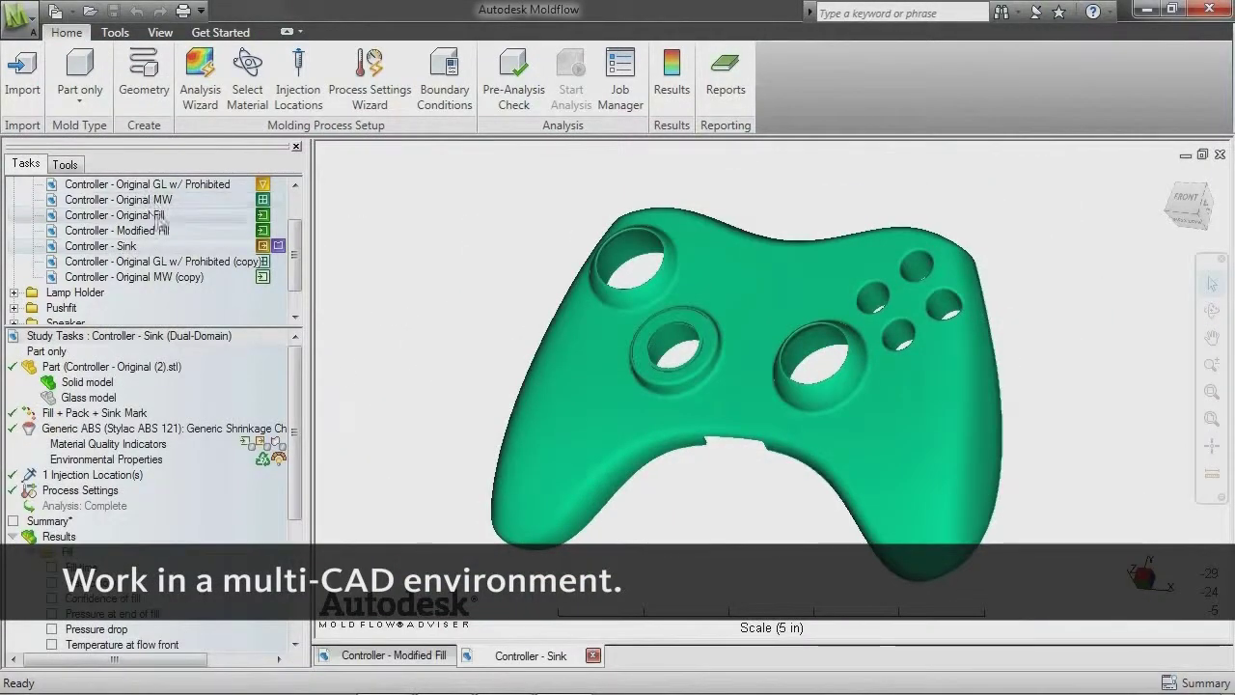
Step: Plot the Sink marks estimate (0.0000 to 0.0043 in) on the controller
left_click(295, 540)
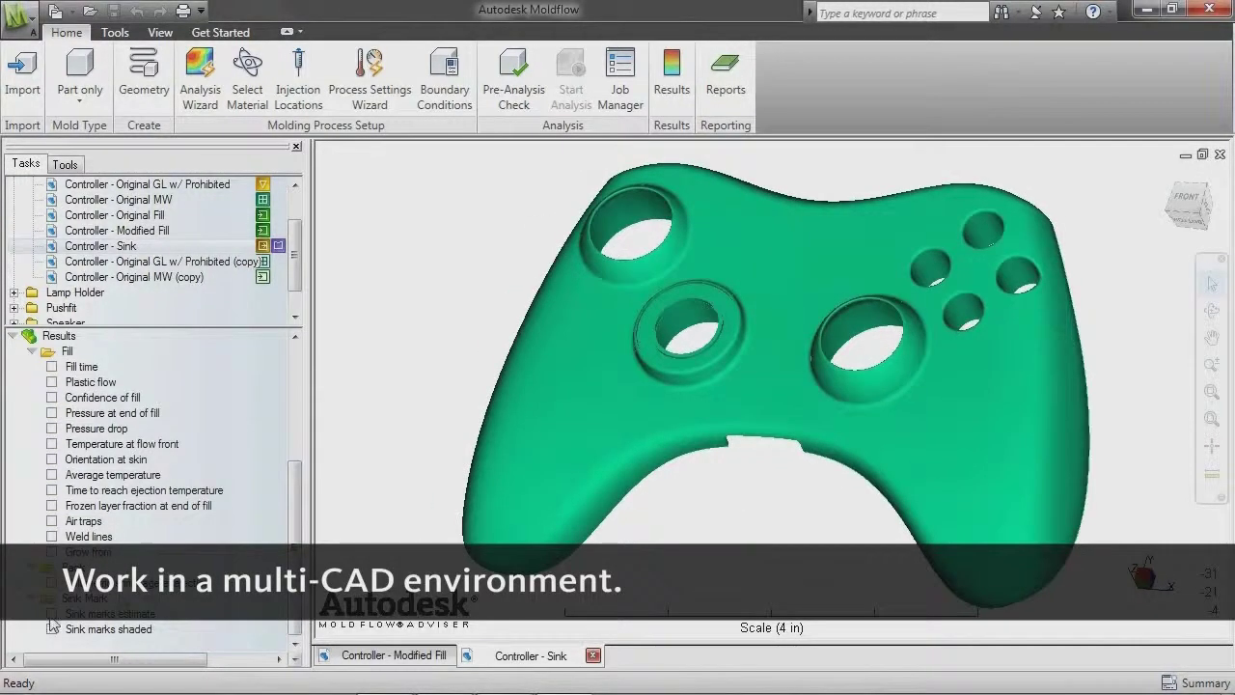
left_click(51, 615)
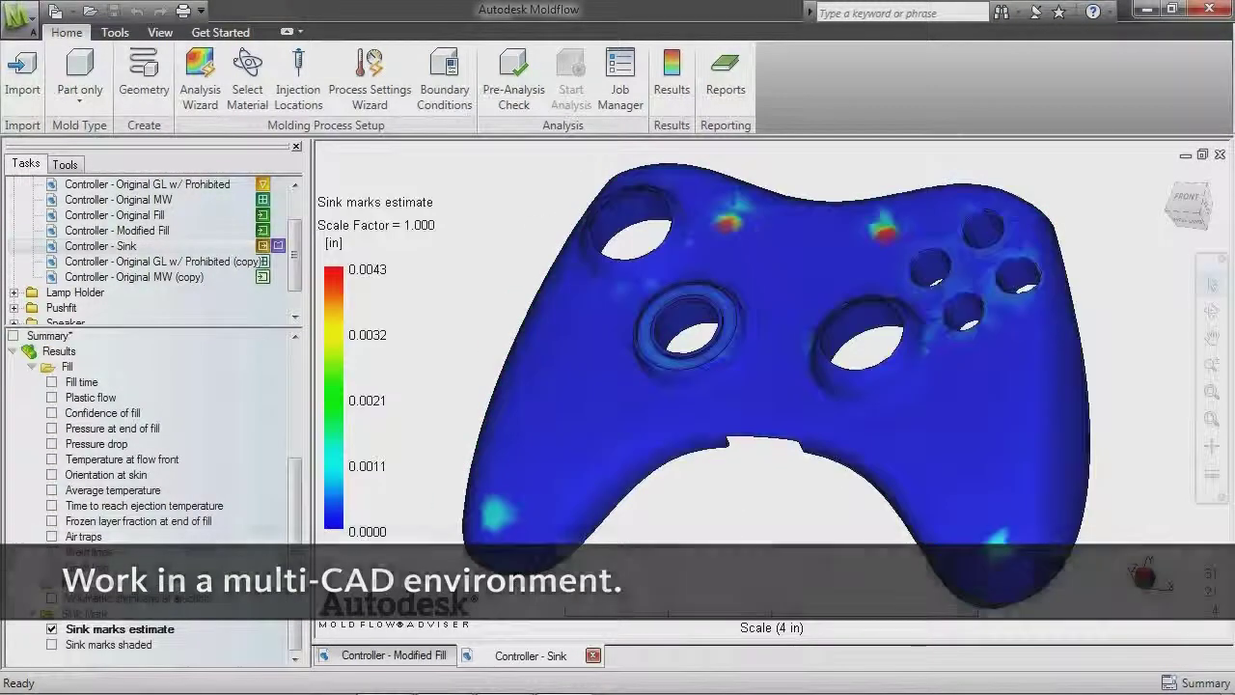
middle_click_drag(708, 504, 746, 497)
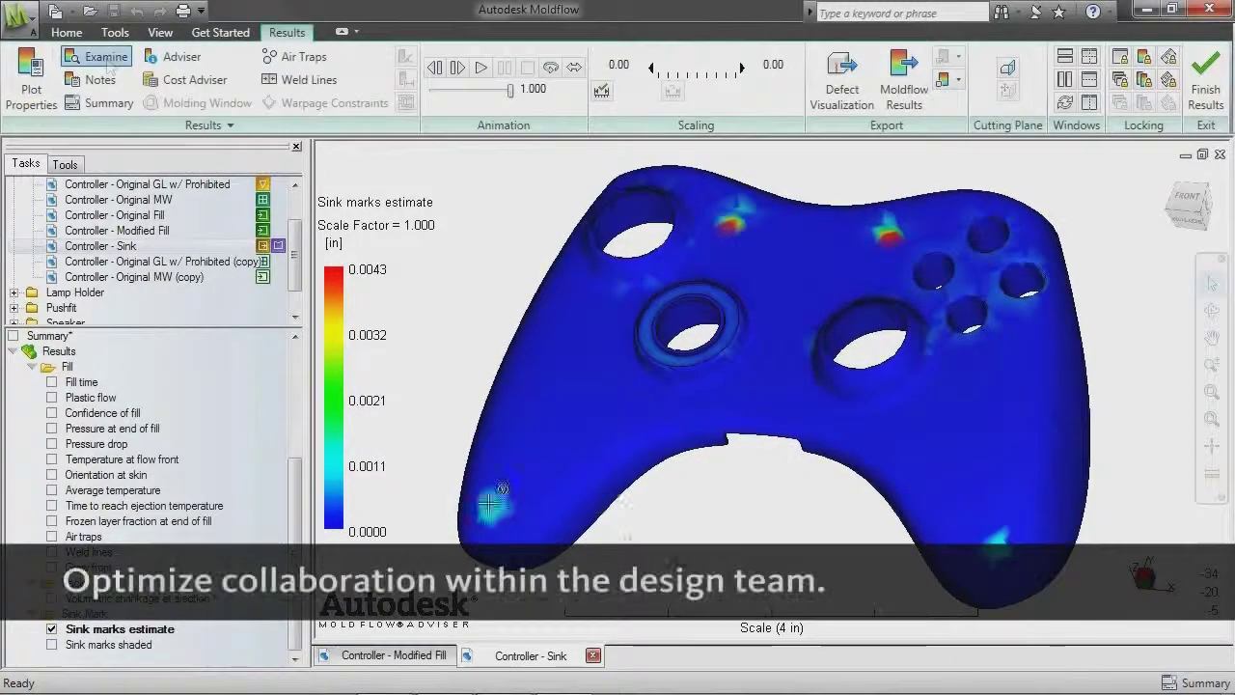
Step: Probe sink depths at the four corner spots, reading 0.0039 in at top-right
left_click(489, 504)
left_click(730, 223)
left_click(893, 229)
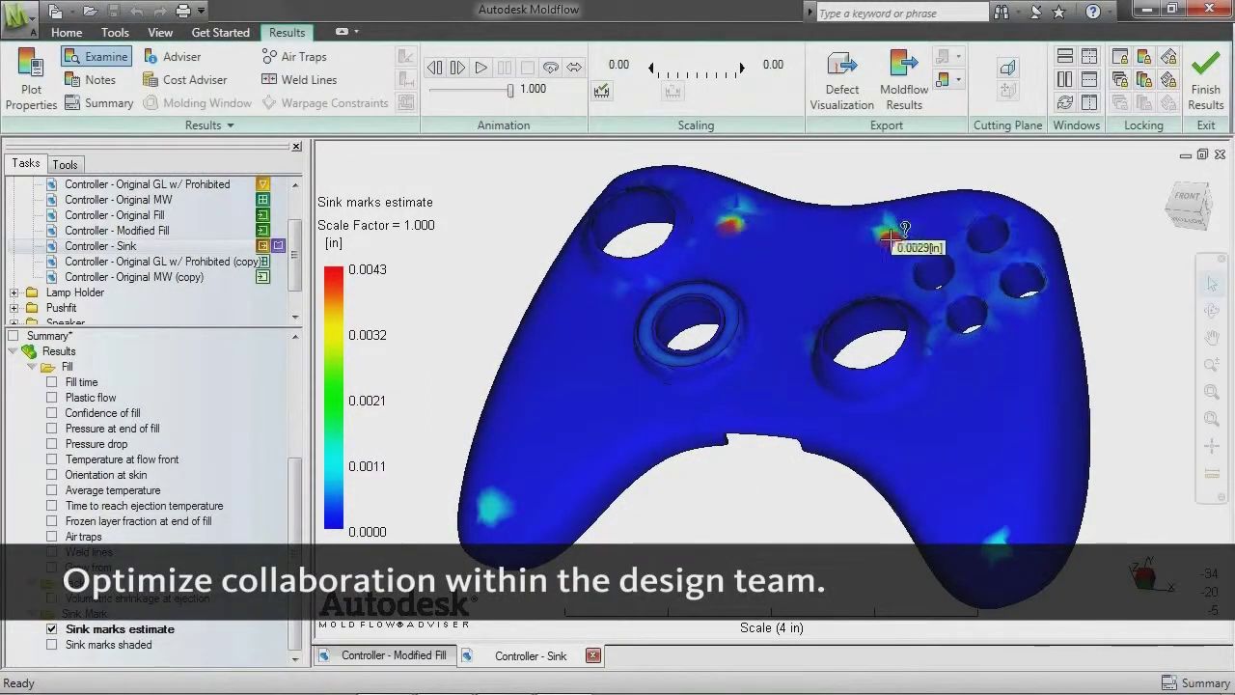
left_click(1001, 543)
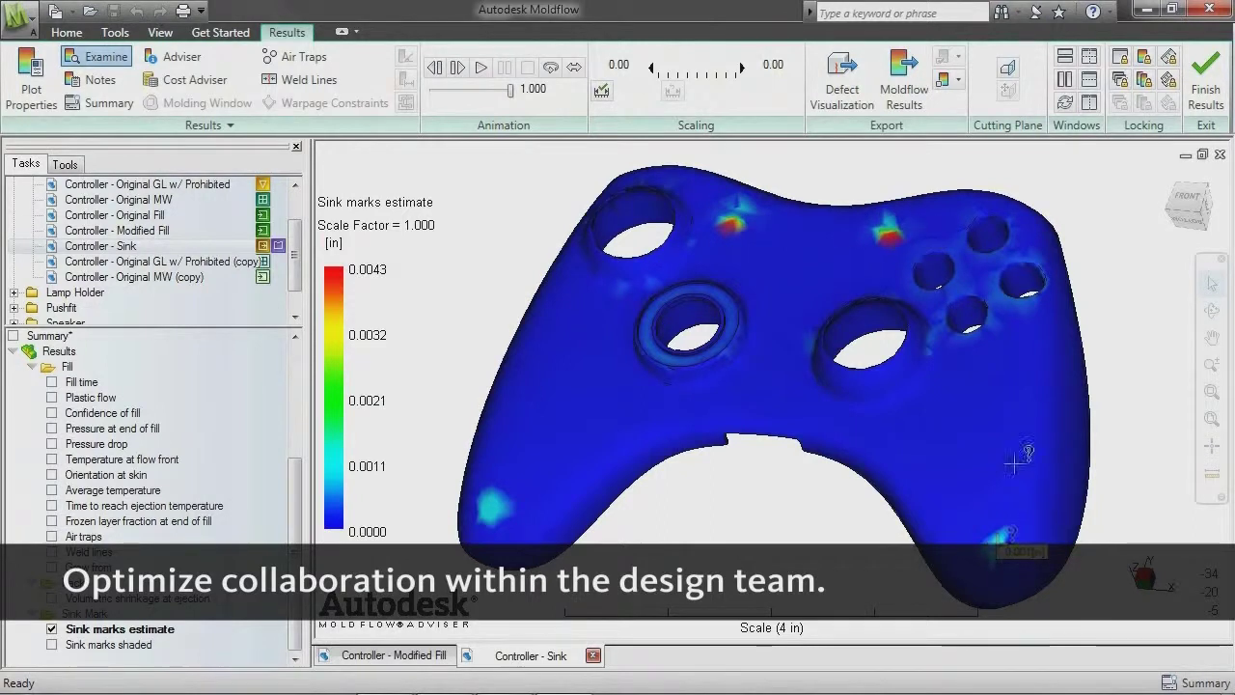
left_click(896, 232)
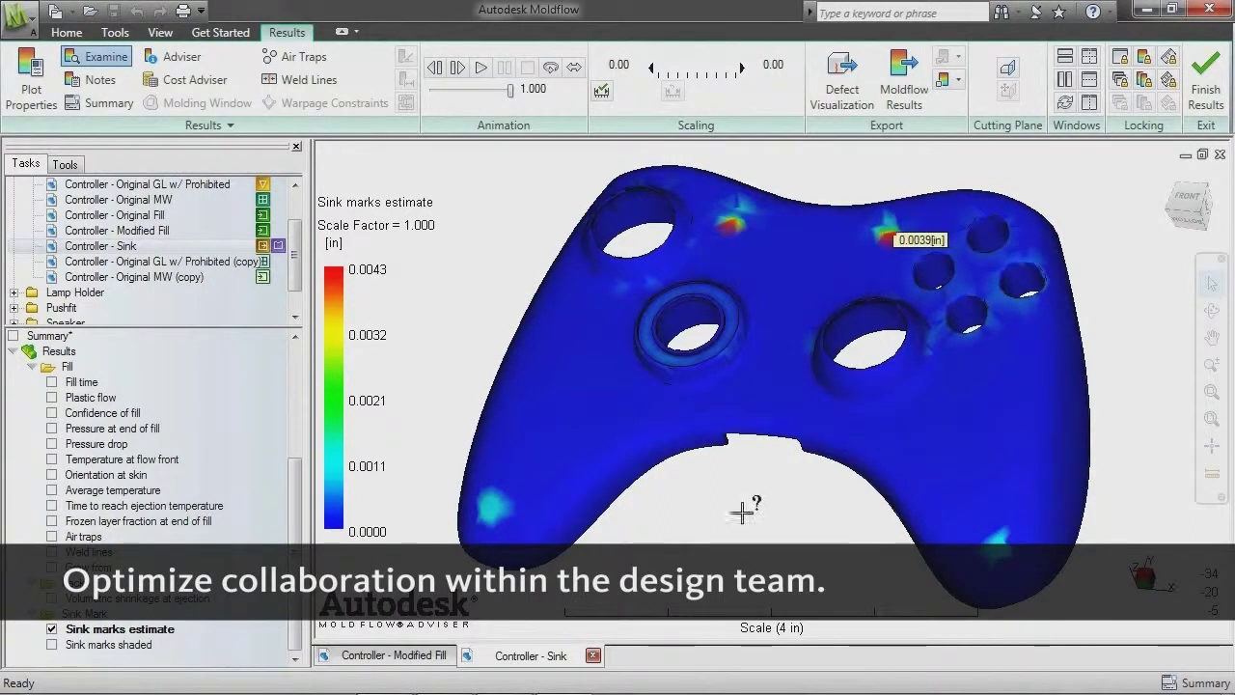